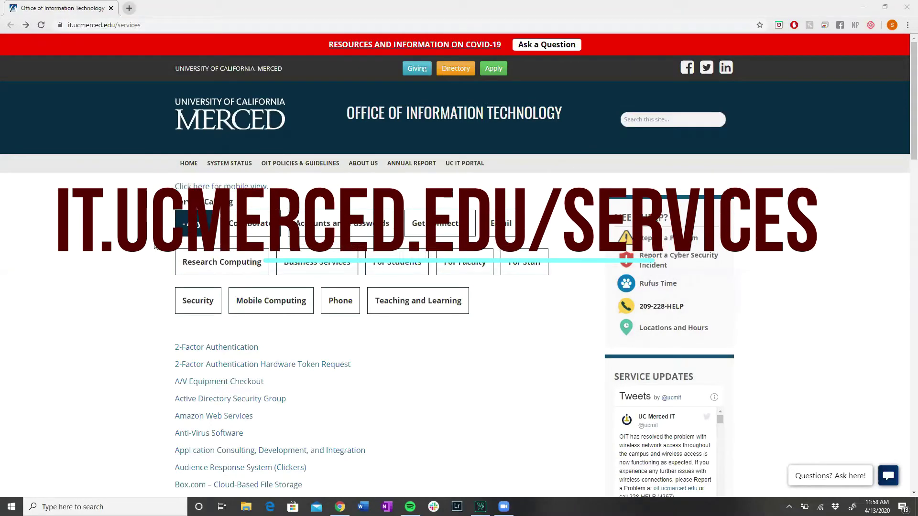
Step: Open the Virtual Private Network (VPN): Remote Access entry in the service catalog and go to its Self Service page
scroll(138, 194, down, 10)
scroll(138, 193, down, 13)
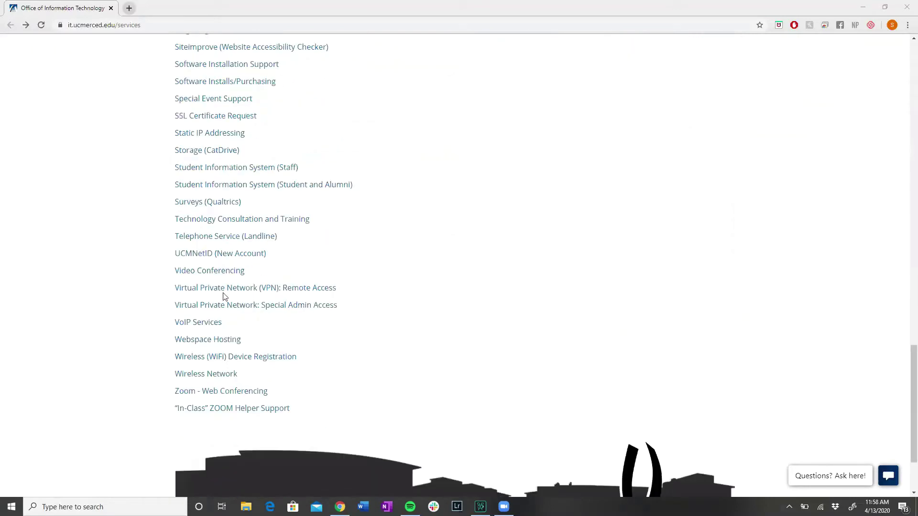
click(267, 289)
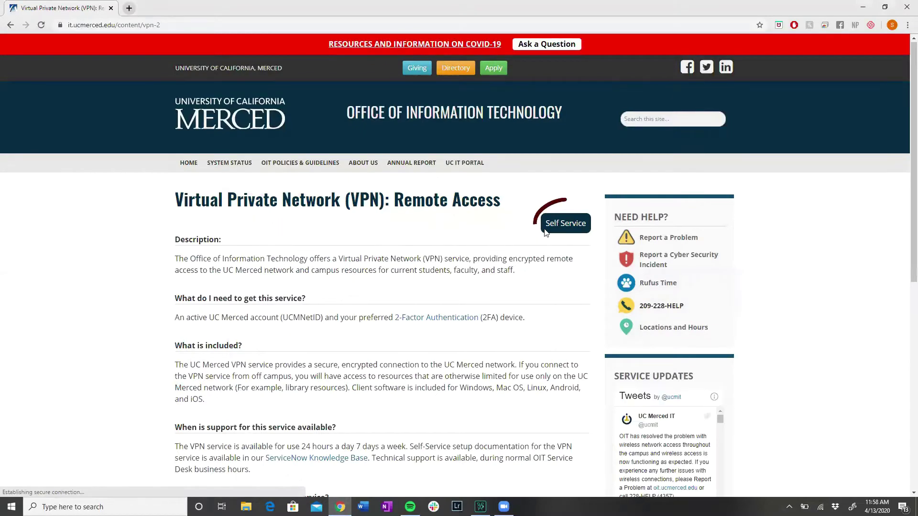
click(557, 228)
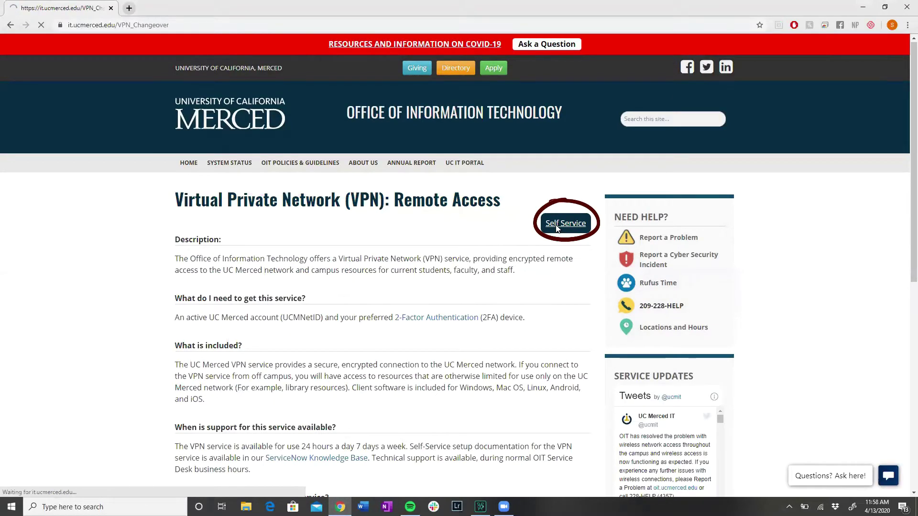
Step: Find the legacy VPN address in the UC Merced VPN page's transition note, highlight it briefly and clear the selection
scroll(763, 243, down, 2)
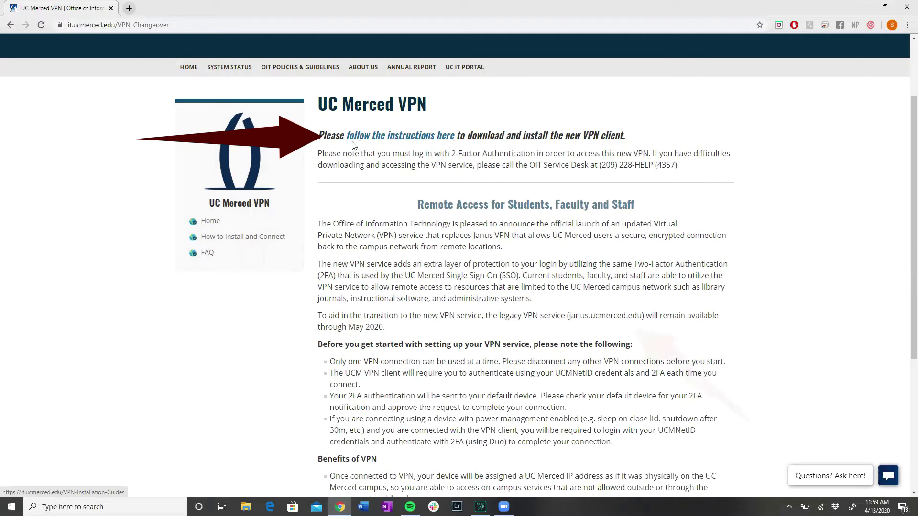
drag(569, 316, 641, 316)
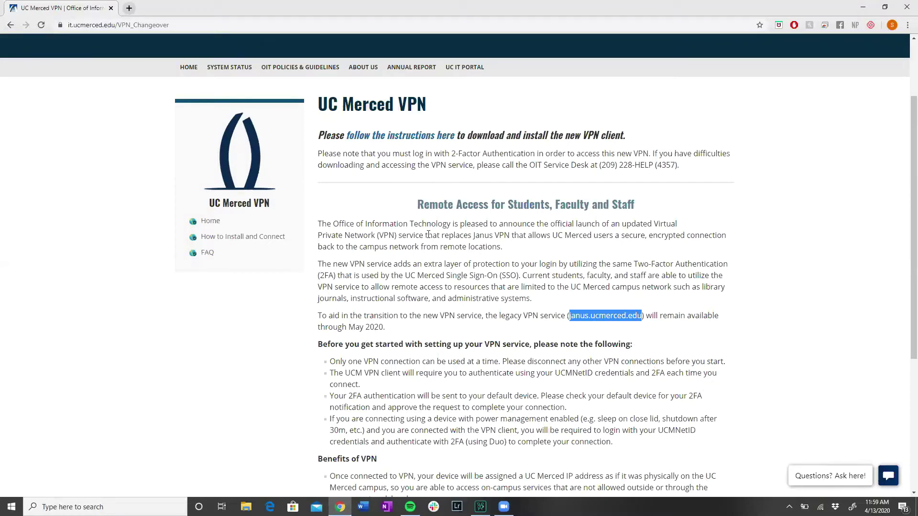
click(397, 206)
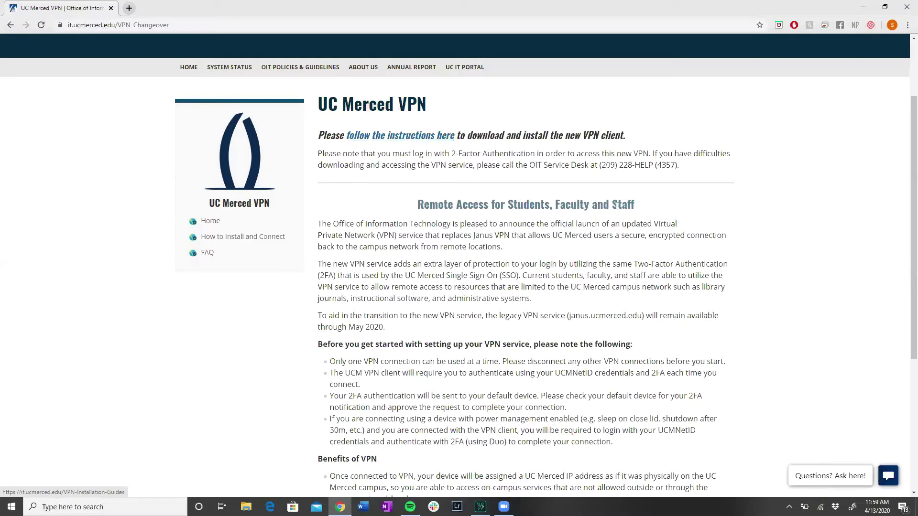
Step: Follow the VPN client installation instructions and open the Windows tutorial for installing on a computer
click(412, 135)
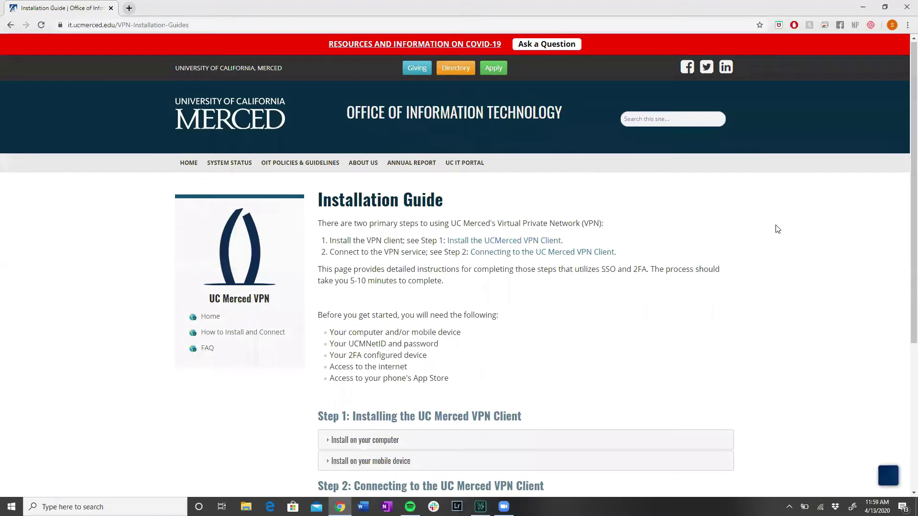
scroll(777, 229, down, 4)
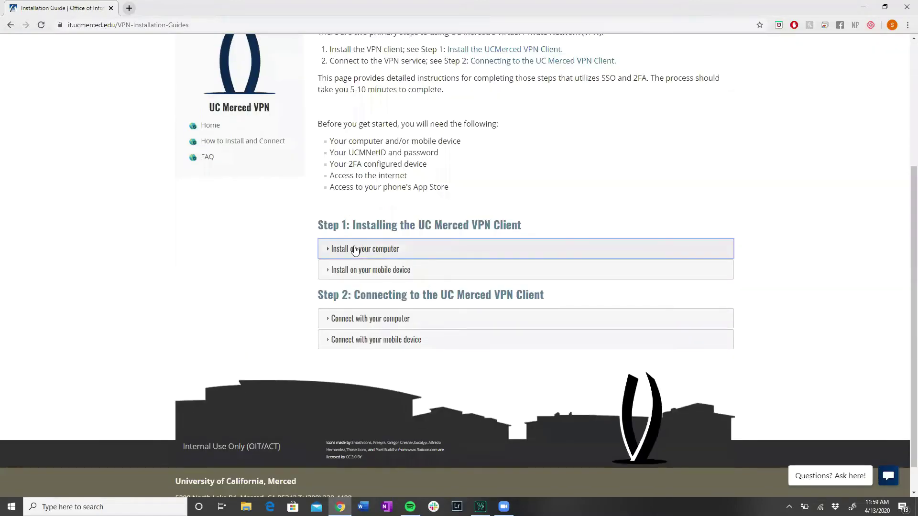
click(354, 250)
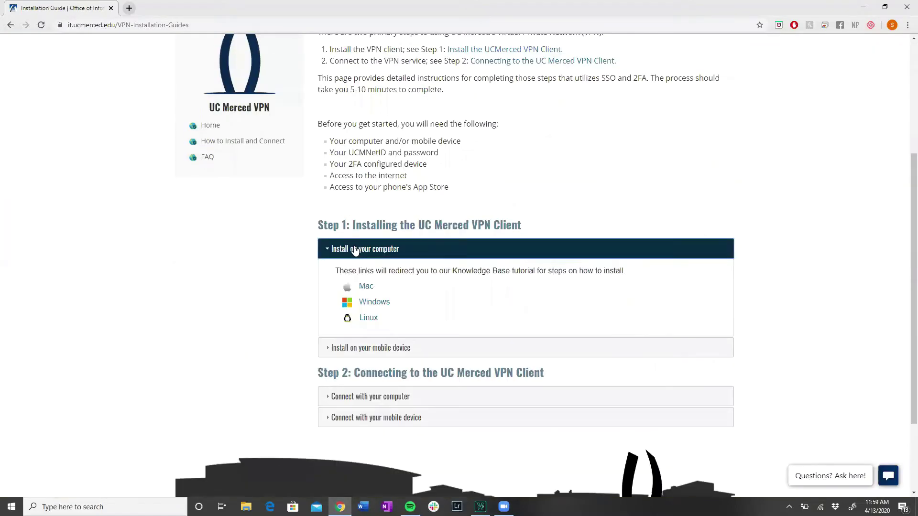
click(383, 304)
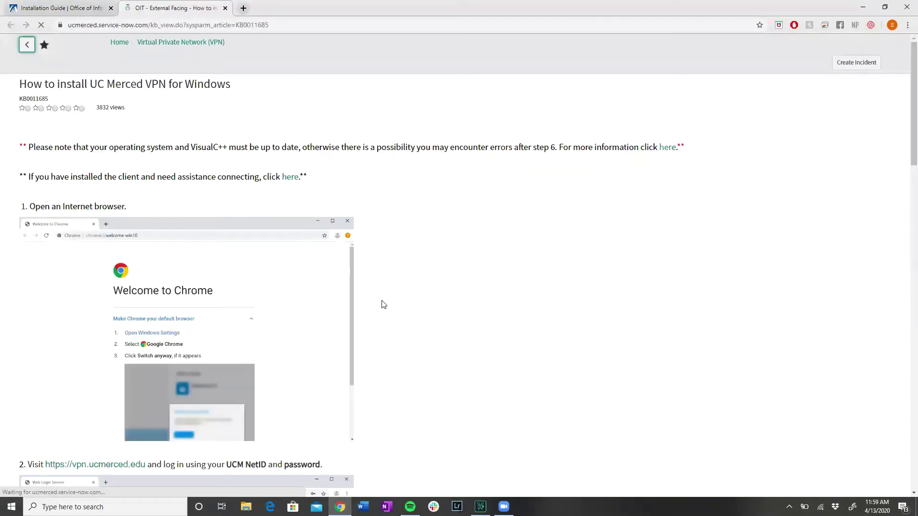
Step: Open vpn.ucmerced.edu from step 2 of the Windows article and download the Windows 64 bit GlobalProtect agent
scroll(410, 289, down, 10)
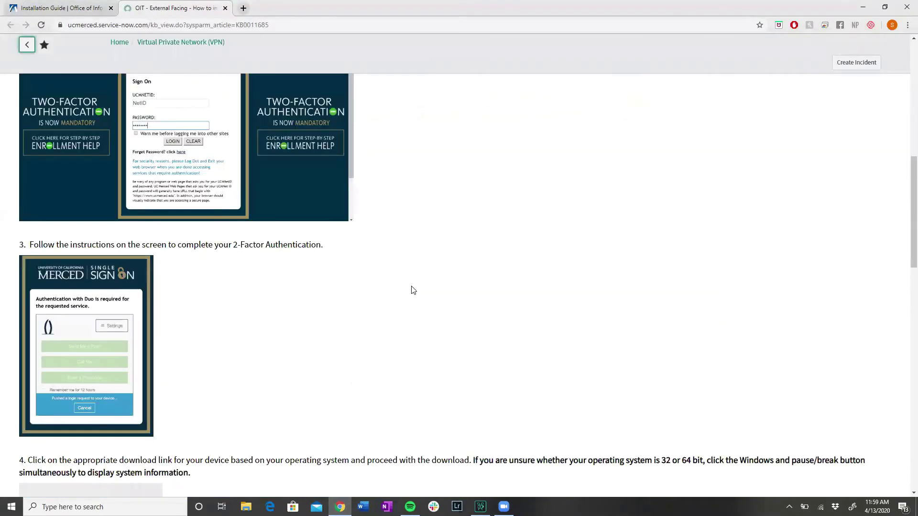
scroll(413, 290, down, 13)
scroll(413, 290, down, 2)
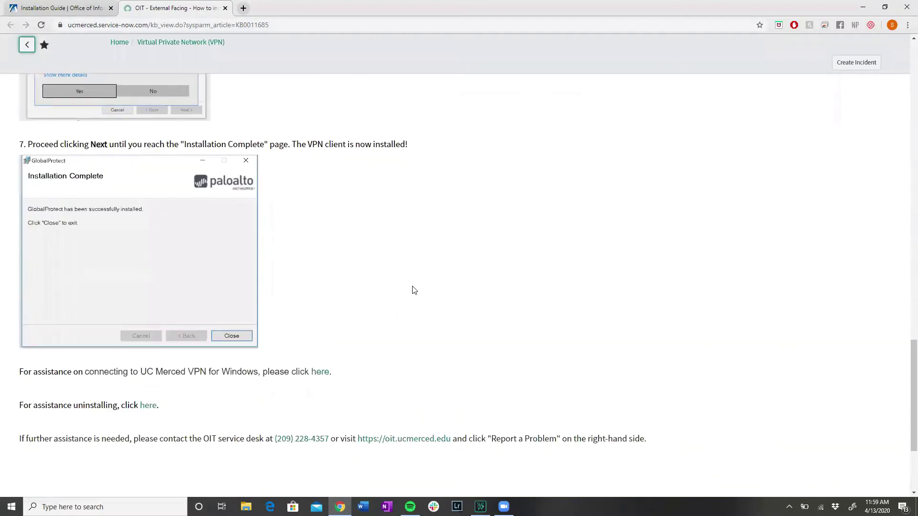
scroll(414, 290, up, 15)
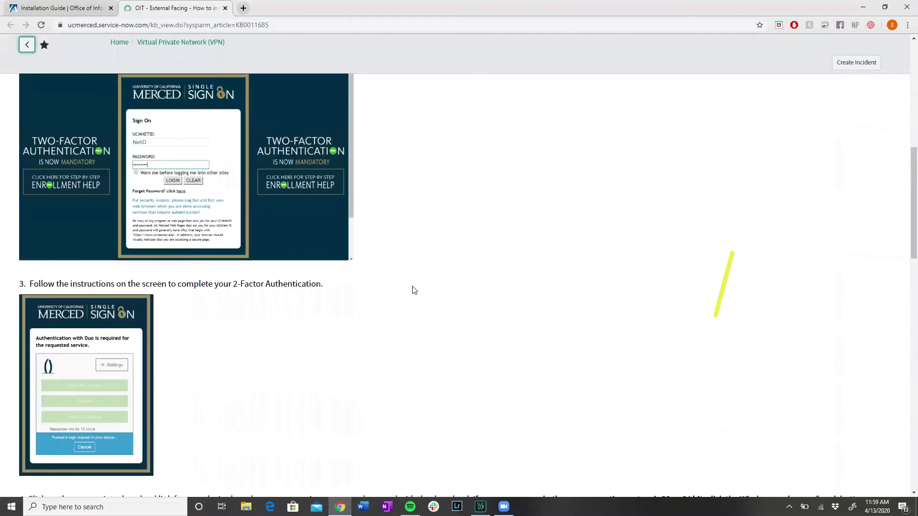
scroll(413, 290, up, 3)
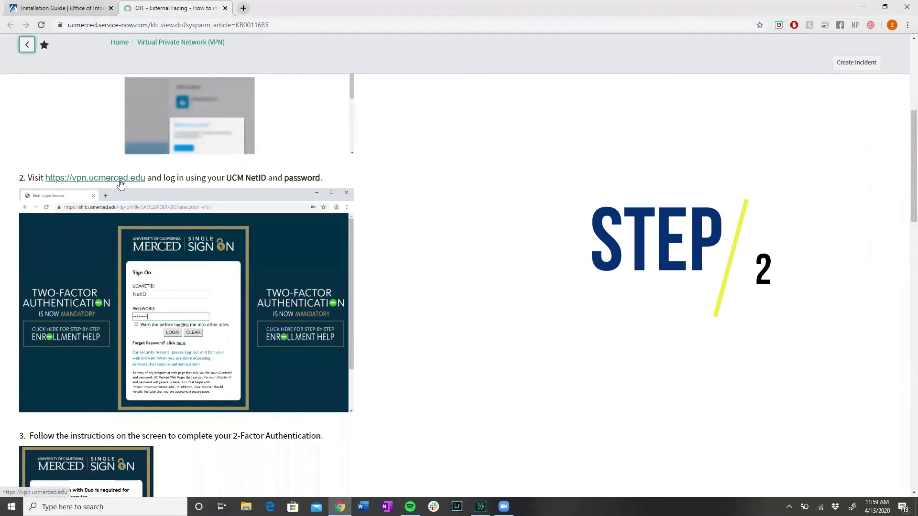
click(120, 182)
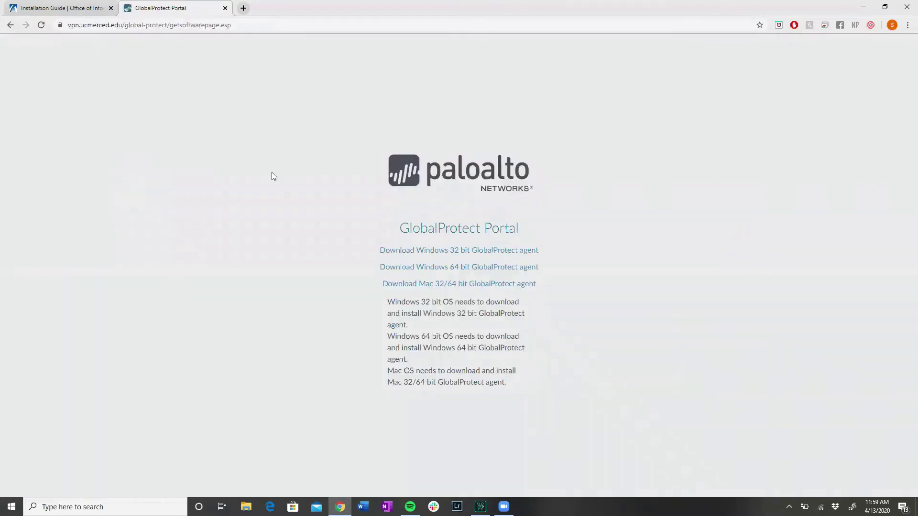
click(414, 269)
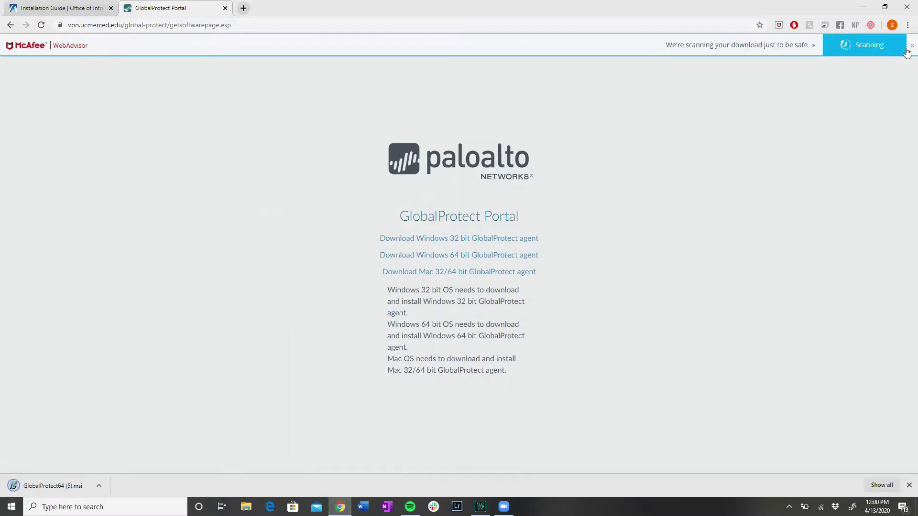
Step: Run the downloaded GlobalProtect64 installer, keep the default installation folder, and finish the setup wizard
click(43, 486)
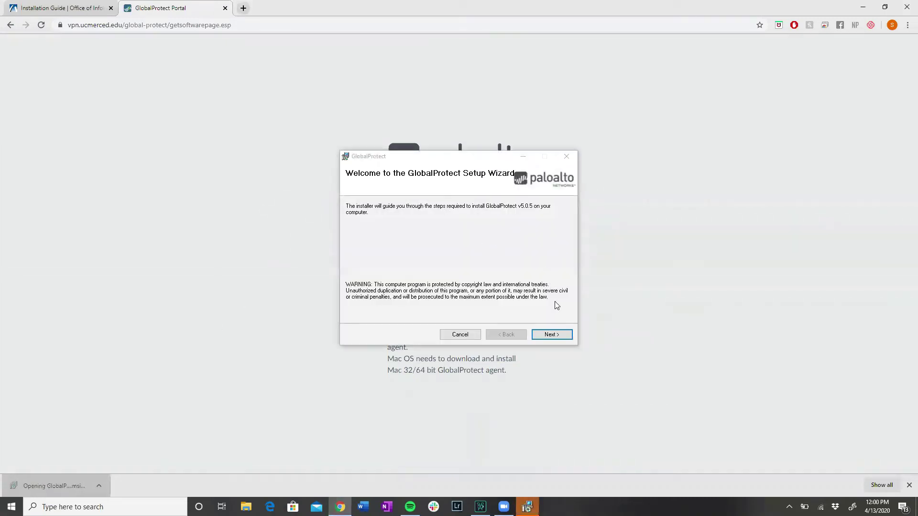
click(557, 336)
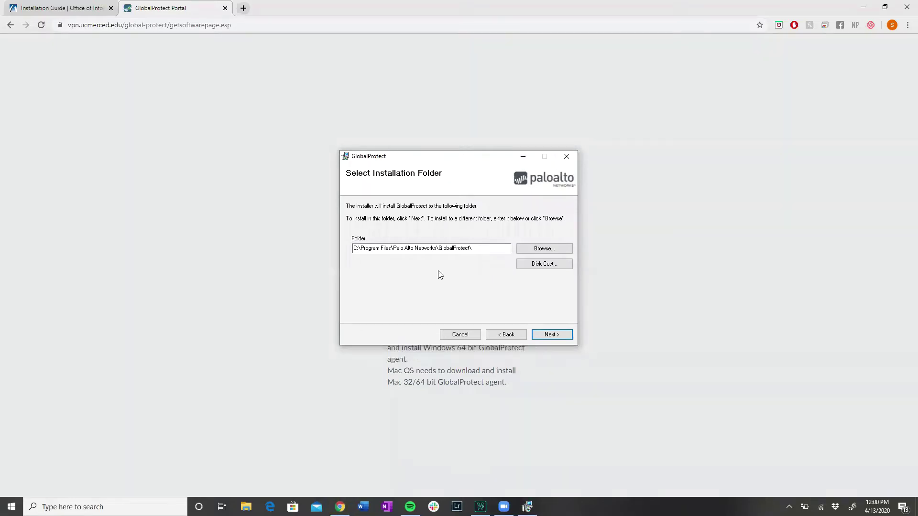
click(554, 336)
click(556, 336)
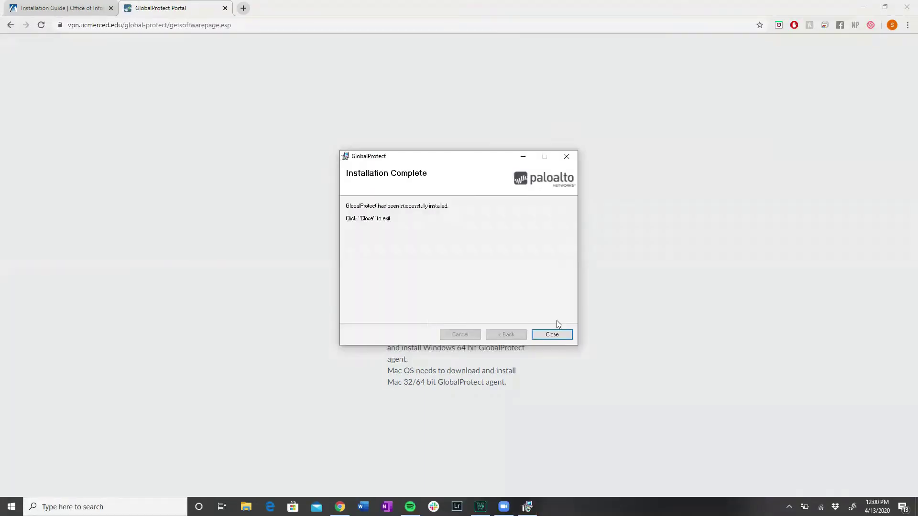
click(552, 335)
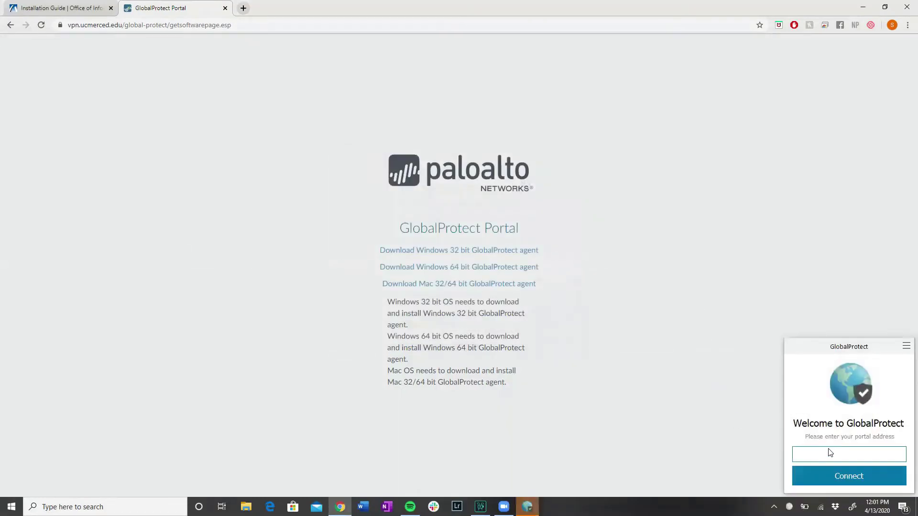
Step: Connect GlobalProtect to the portal address vpn.ucmerced.edu and submit the UCM_VPN gateway sign-in
click(827, 453)
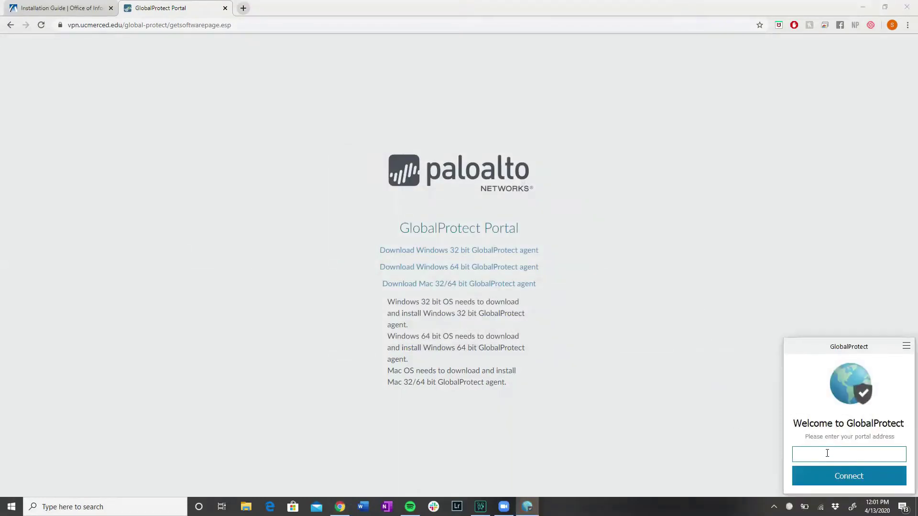
text(vpn.ucmerced.edu)
click(835, 471)
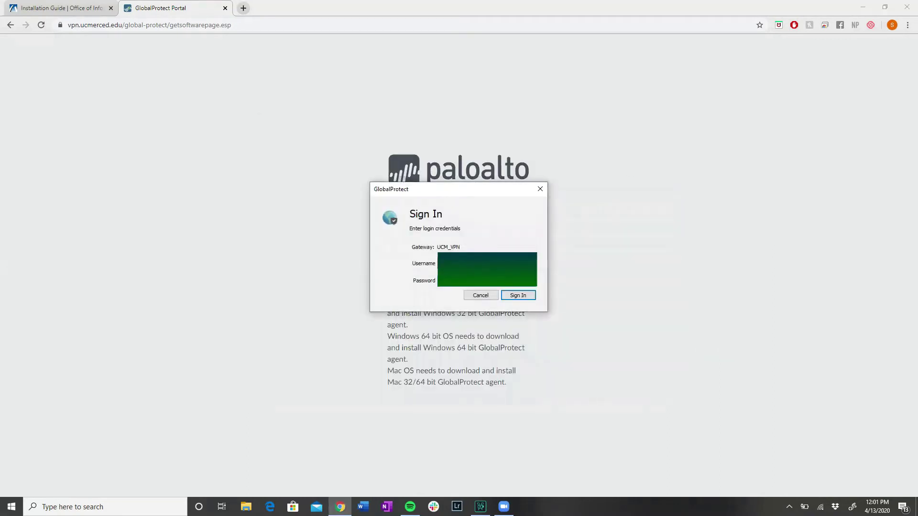
key(Return)
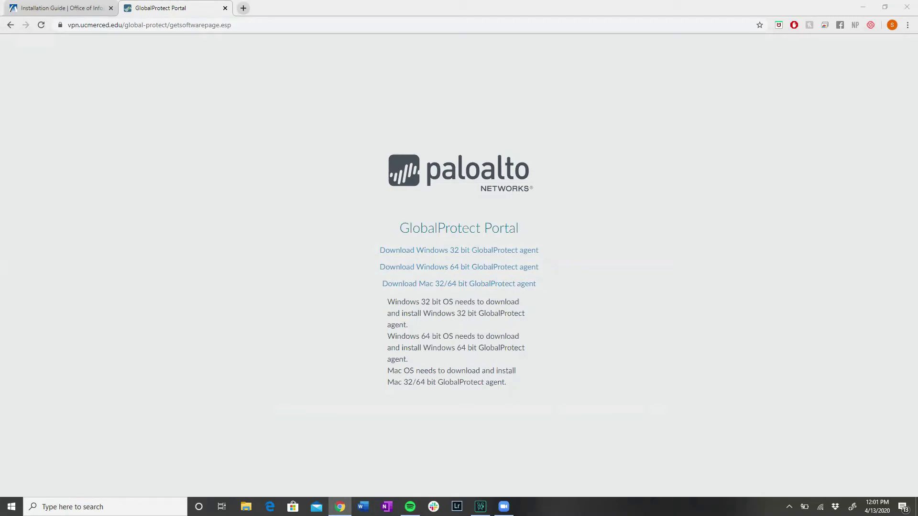
Step: Check the GlobalProtect connection status from the hidden background apps and dismiss its window
click(789, 506)
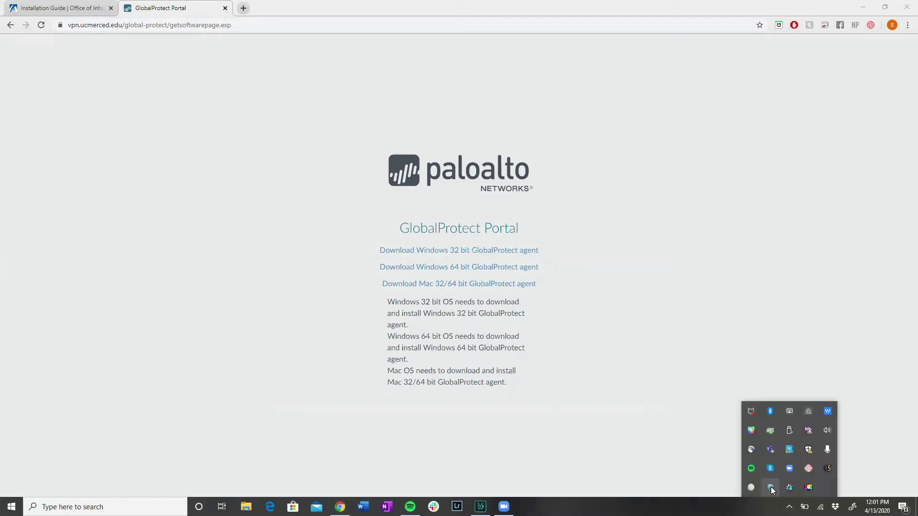
mouse_move(769, 487)
click(771, 487)
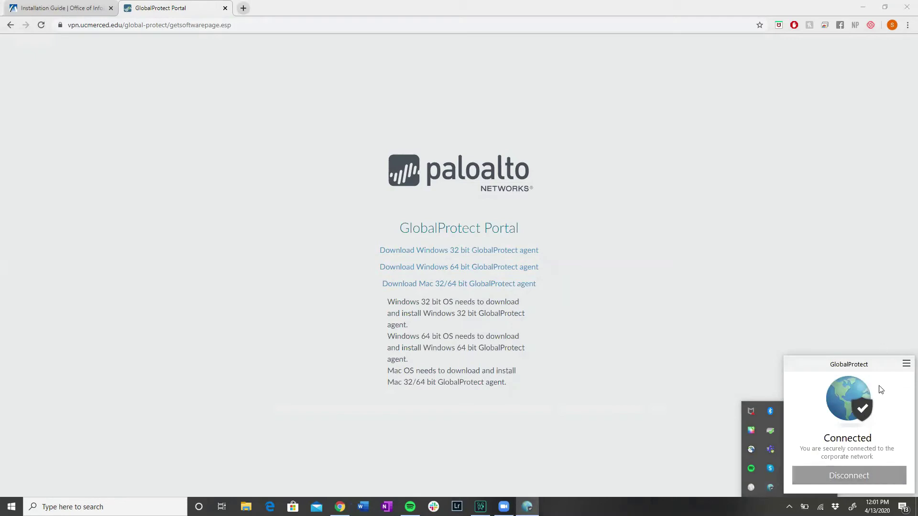
click(864, 251)
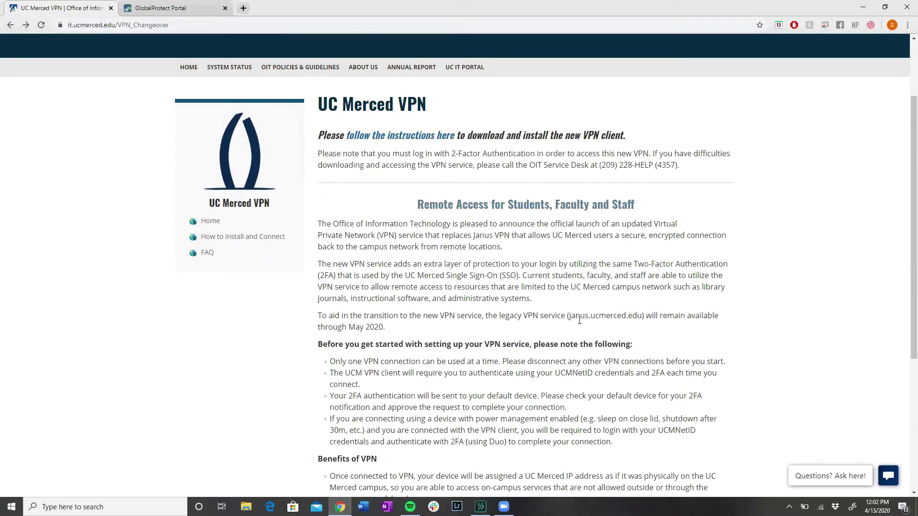
Step: Copy the legacy VPN address janus.ucmerced.edu from the UC Merced VPN page and load it in a new browser tab
drag(569, 316, 641, 316)
key(ctrl+c)
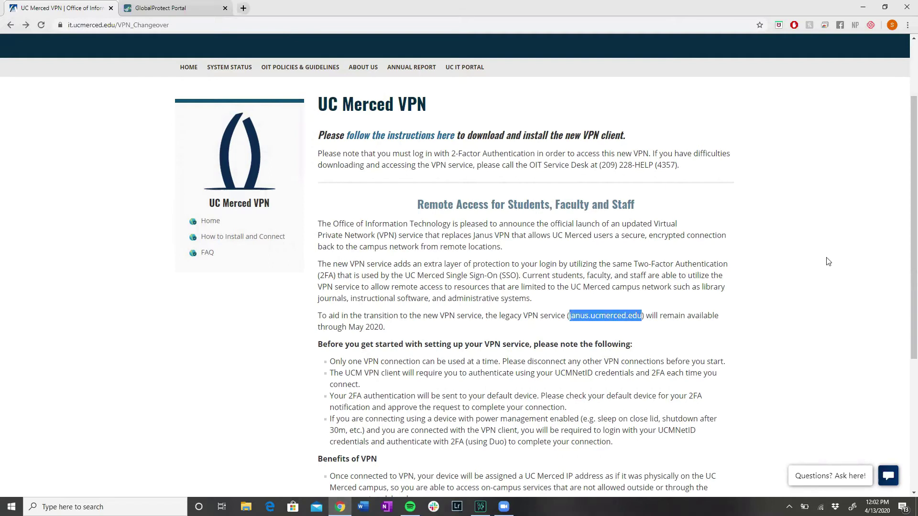
click(243, 9)
key(ctrl+v)
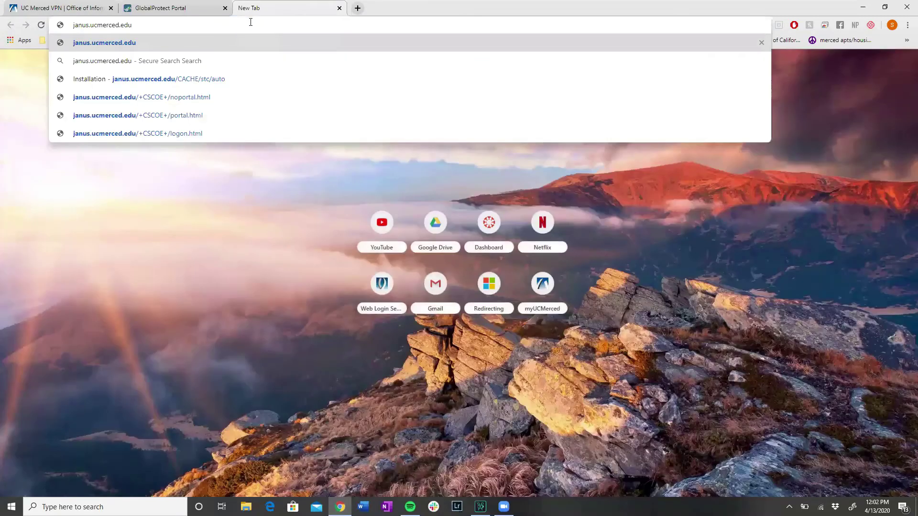
key(Return)
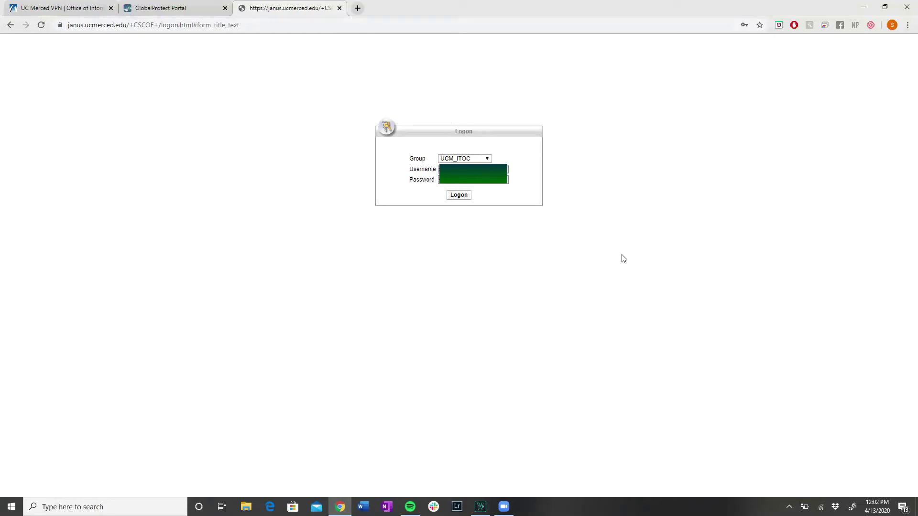
Step: Log on to the Janus WebVPN service with a chosen group and continue to the AnyConnect installation page
click(486, 158)
click(476, 187)
click(459, 195)
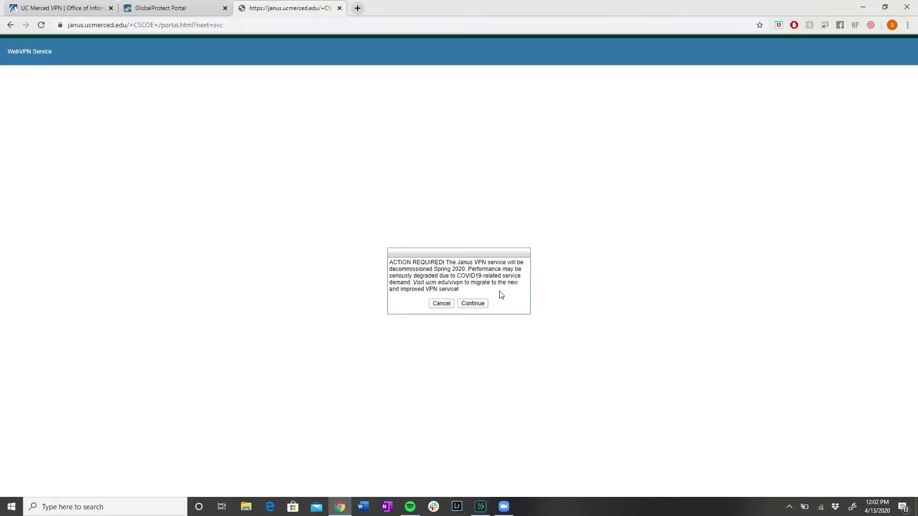
click(471, 306)
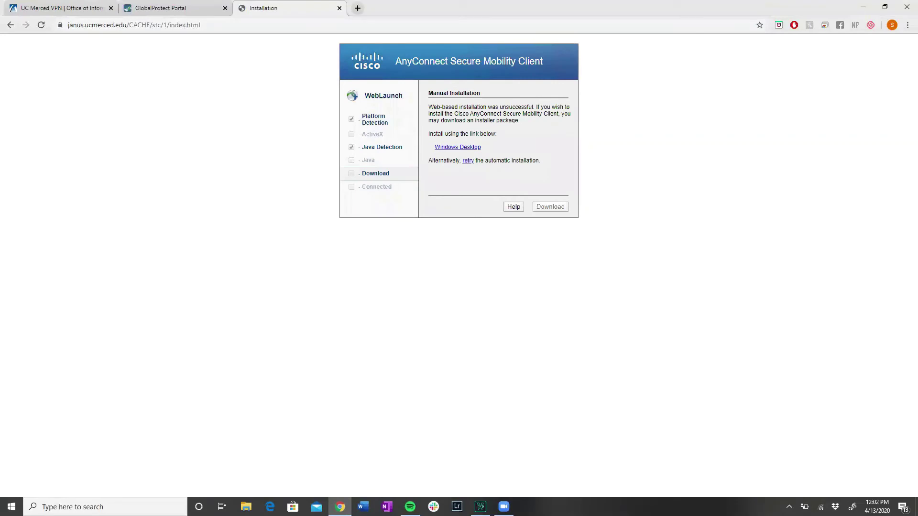
Step: Open the Cisco AnyConnect Secure Mobility Client window from the hidden background apps and collapse the app list
click(789, 506)
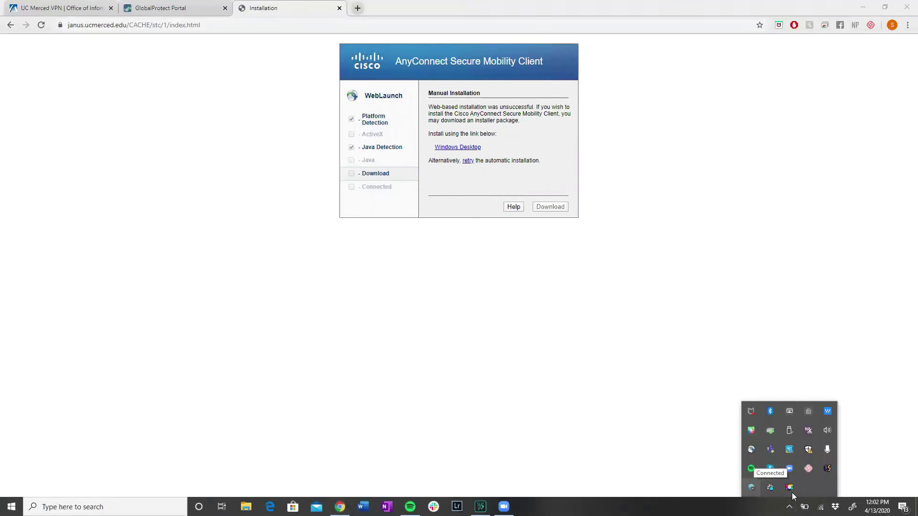
click(751, 450)
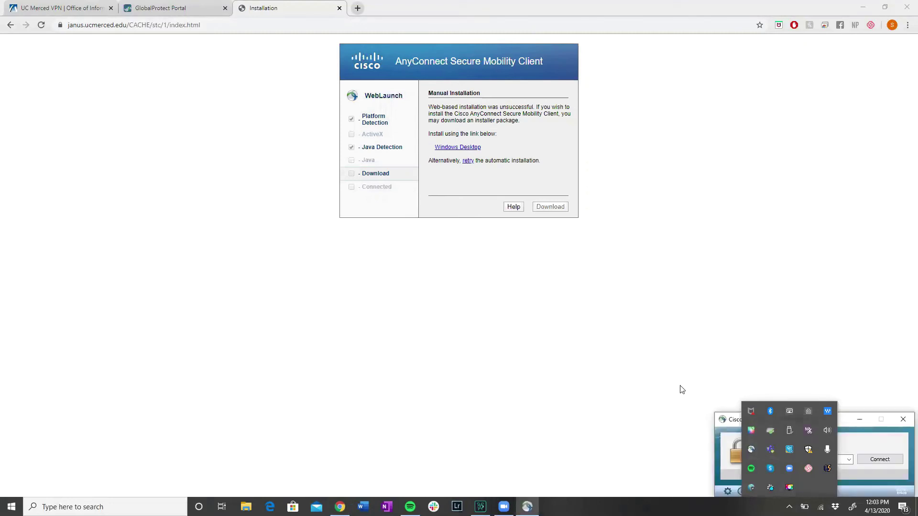
click(750, 451)
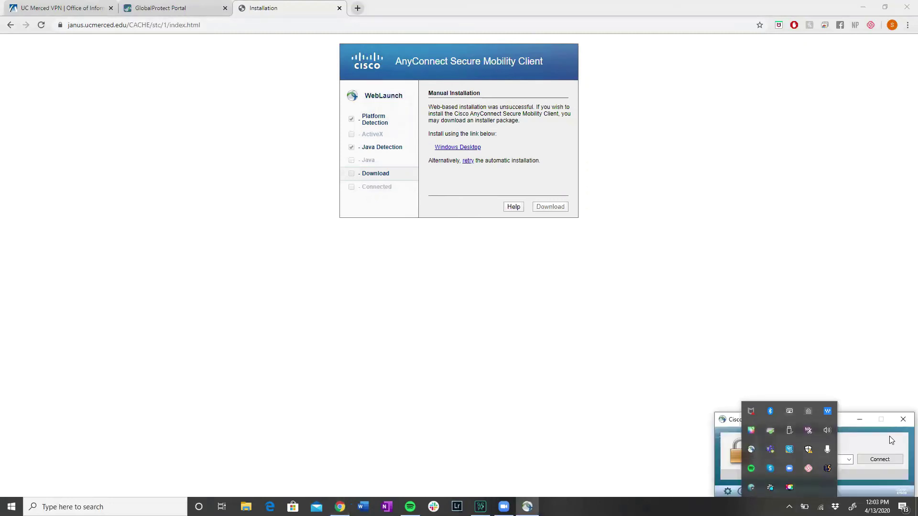
click(789, 506)
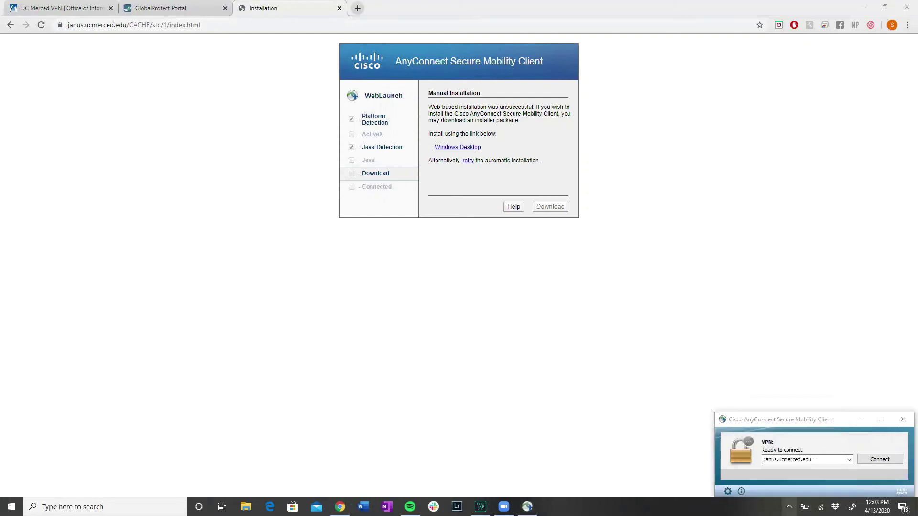
Step: Connect AnyConnect to janus.ucmerced.edu under the UCM_SSL_VPN group with the account username and password, and accept the service banner
click(847, 459)
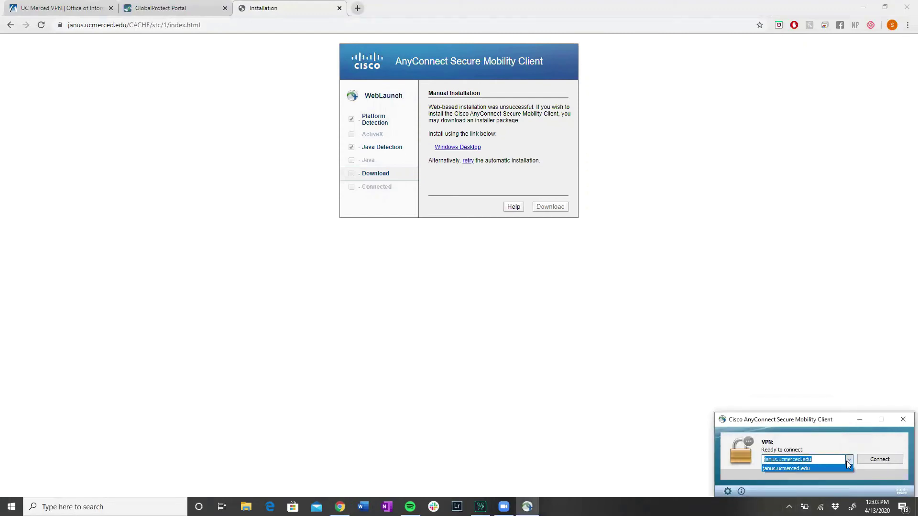
click(848, 460)
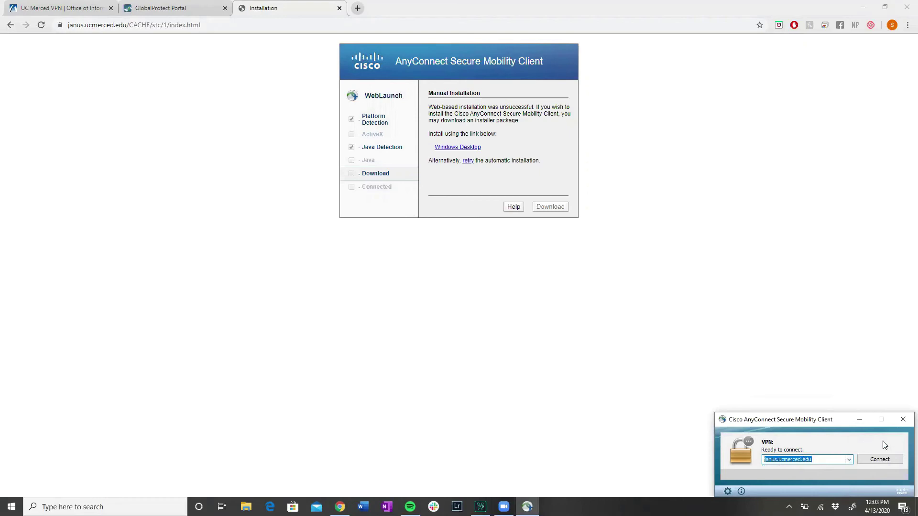
click(881, 458)
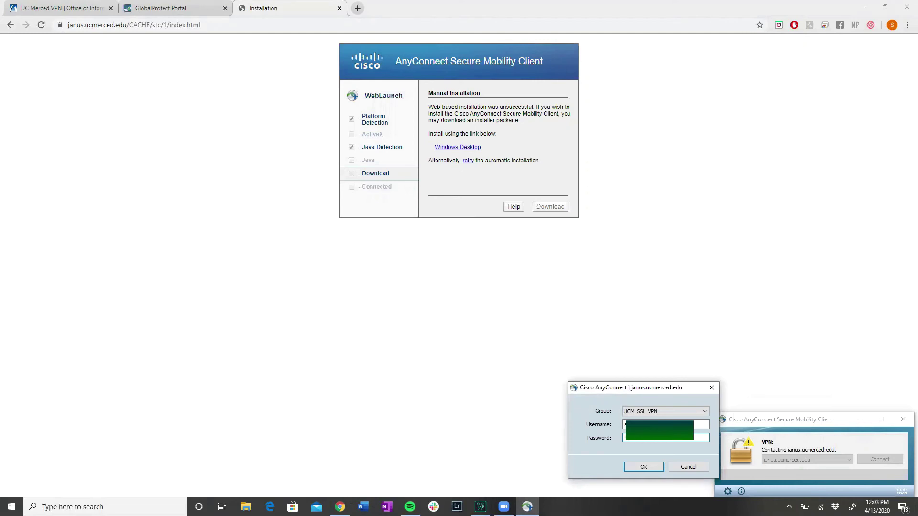
key(Return)
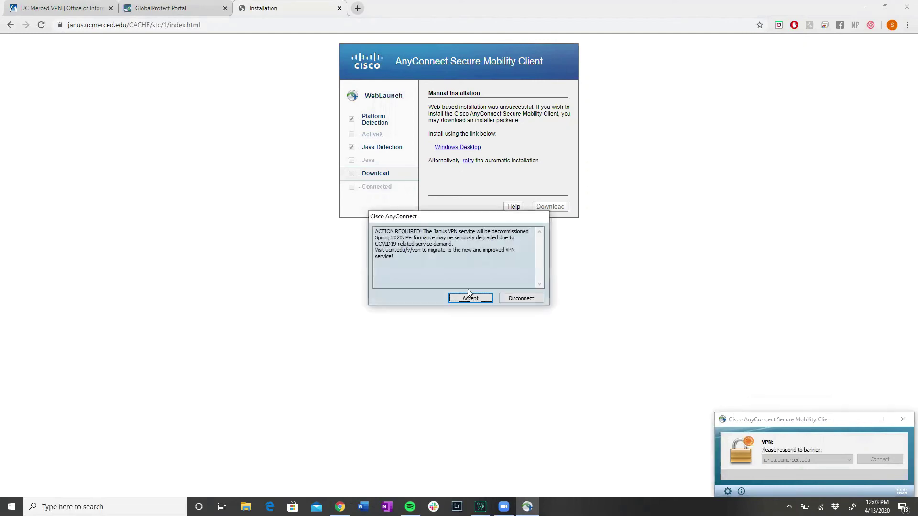
click(470, 298)
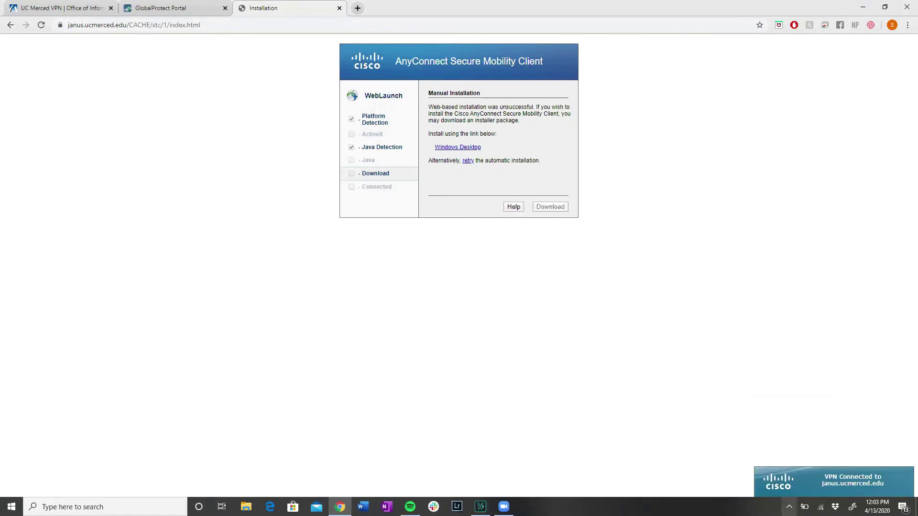
Step: Disconnect the GlobalProtect VPN from the hidden background apps and dismiss its window
click(789, 507)
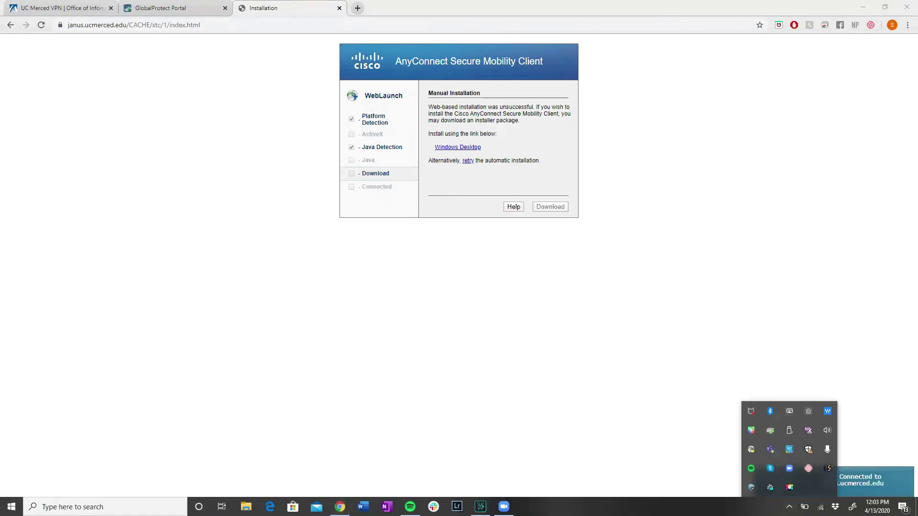
click(754, 492)
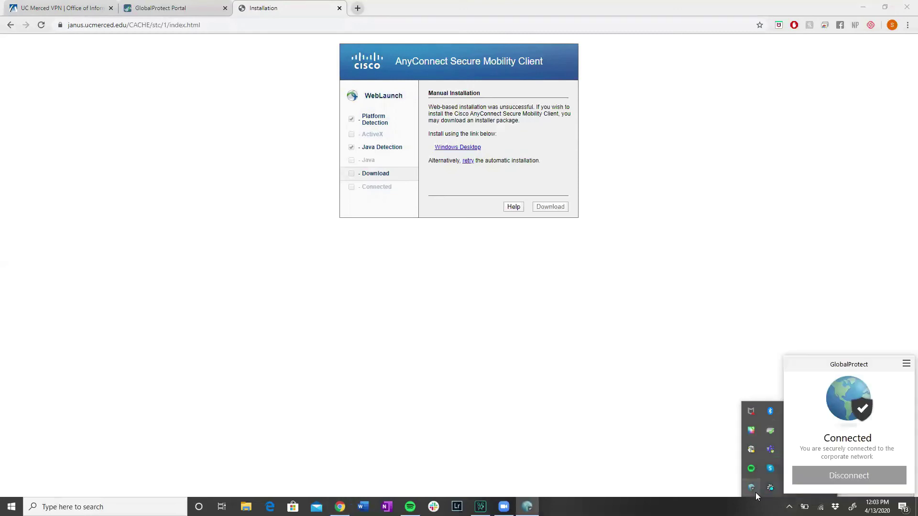
click(842, 477)
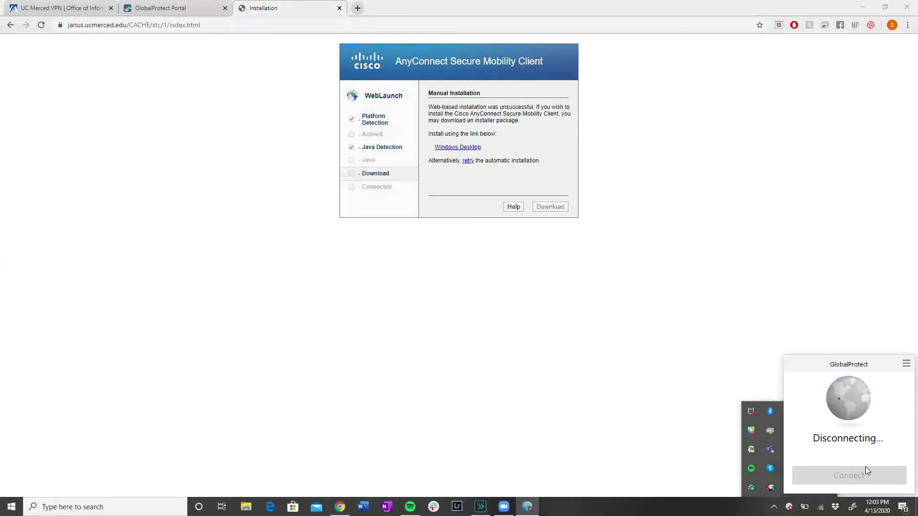
click(853, 272)
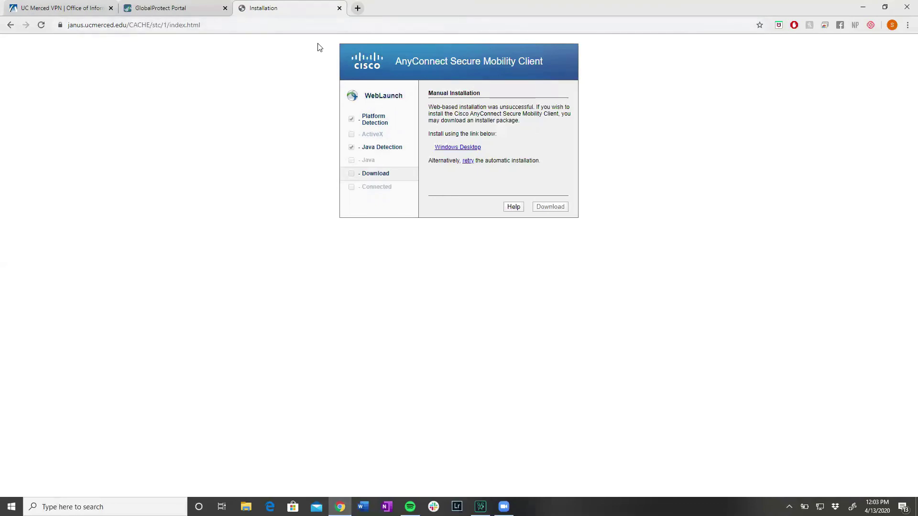
Step: Load movies.ucmerced.edu in a new browser tab and look over the movie catalogue
click(357, 8)
text(movies)
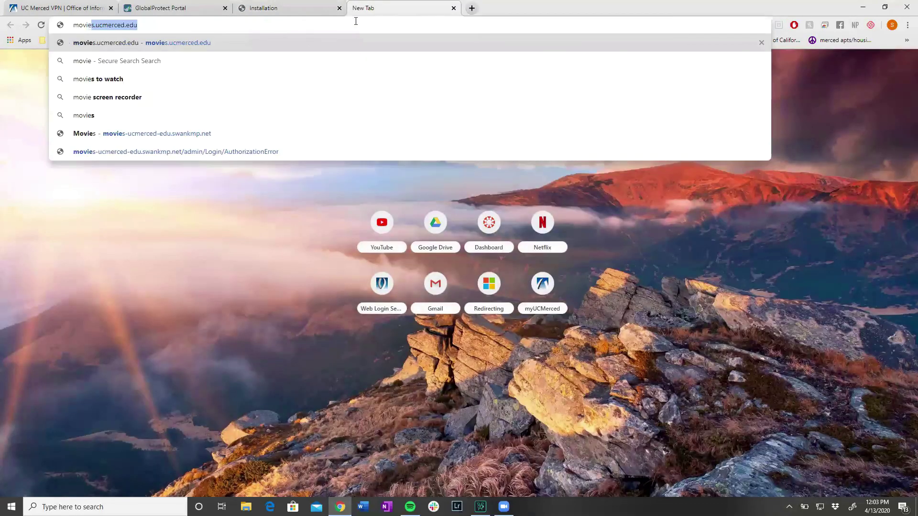
key(Return)
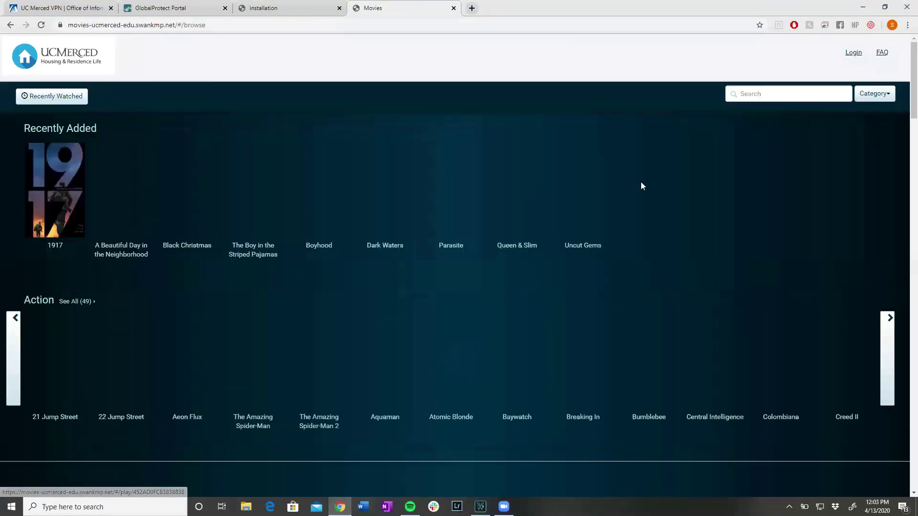
scroll(724, 189, down, 1)
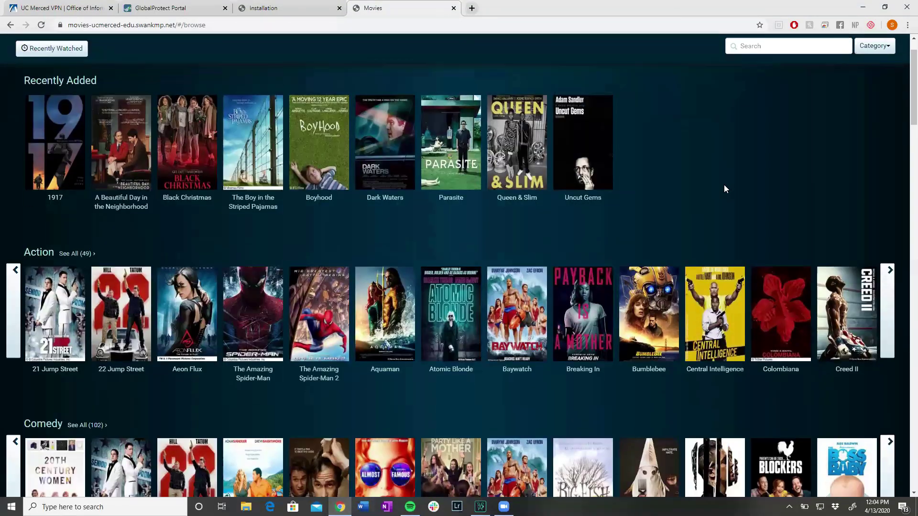
scroll(686, 146, up, 1)
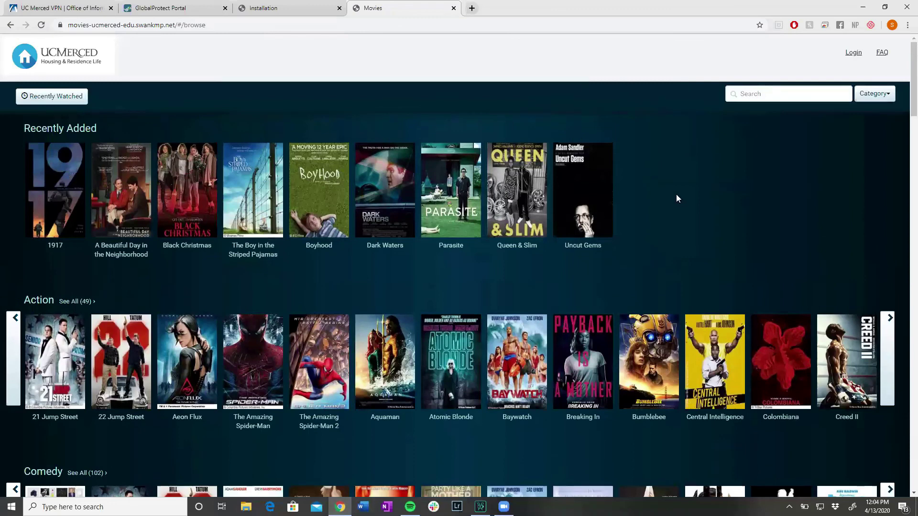